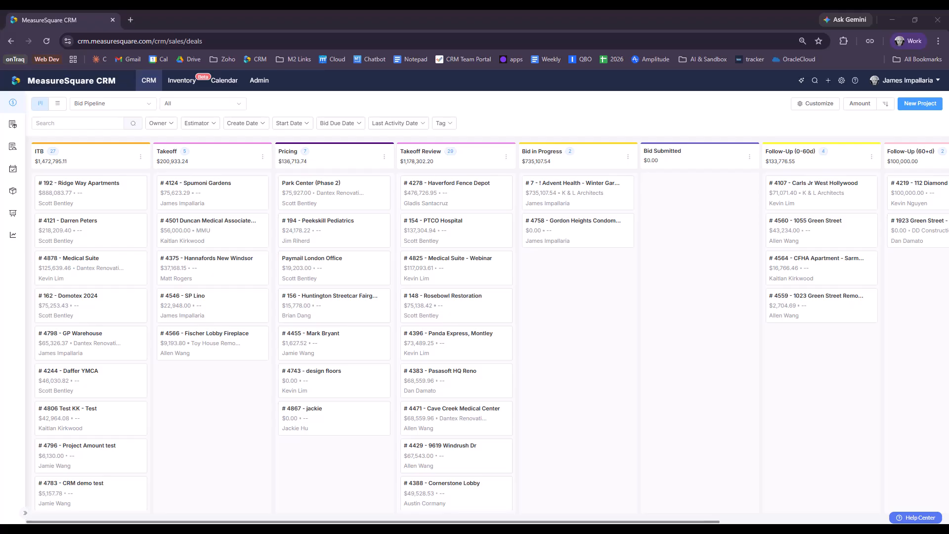
Start a new project record and name it Sample Project.
click(931, 105)
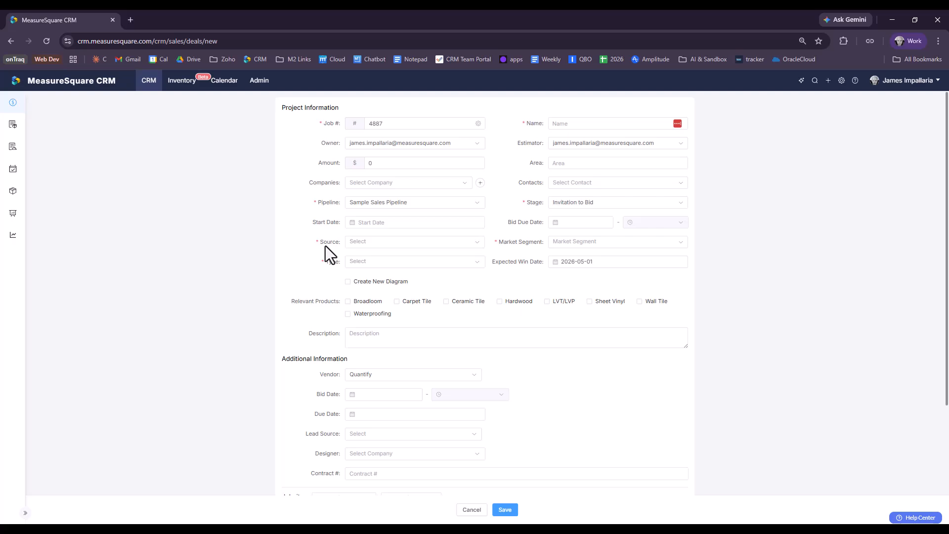
click(571, 124)
text(Te)
key(BackSpace)
text(Sample Pr)
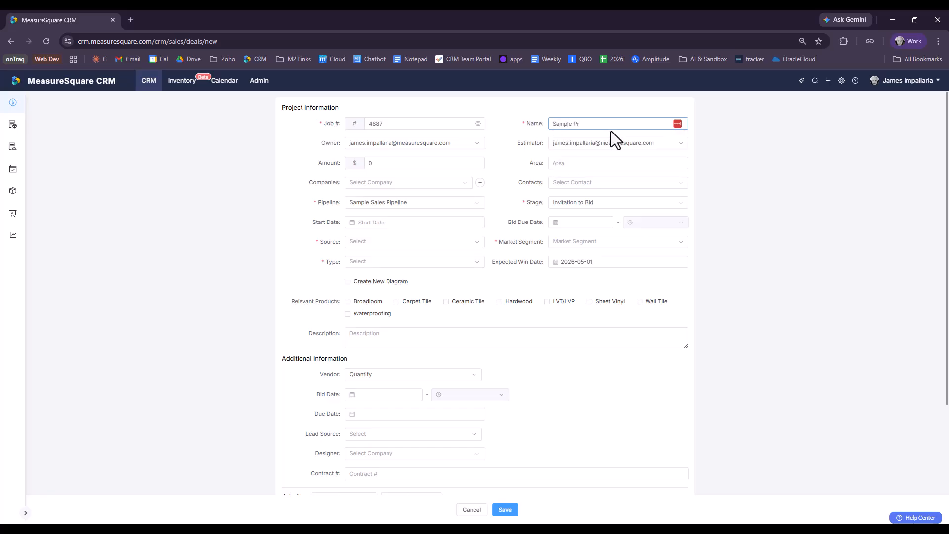
text(oject)
Link the project to the contact who belongs to Toy House Remodels.
click(627, 182)
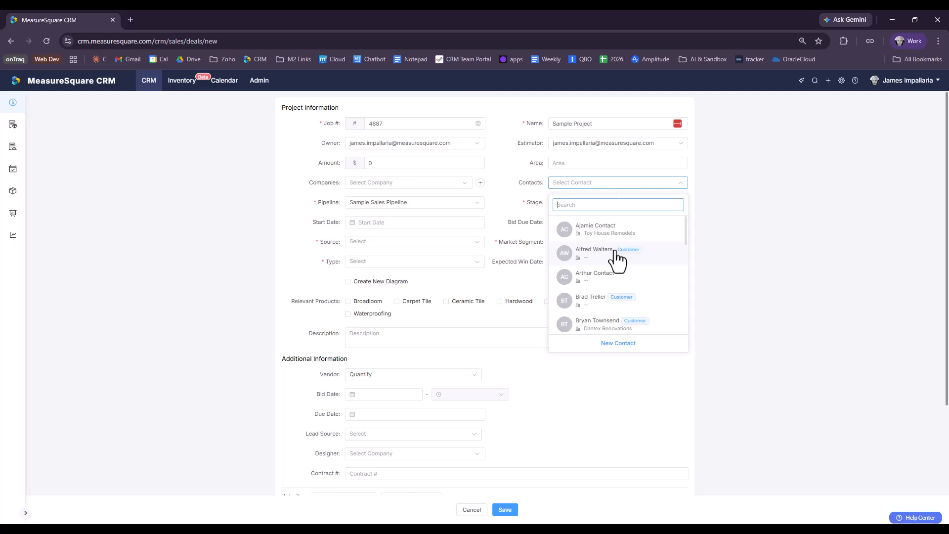
click(598, 230)
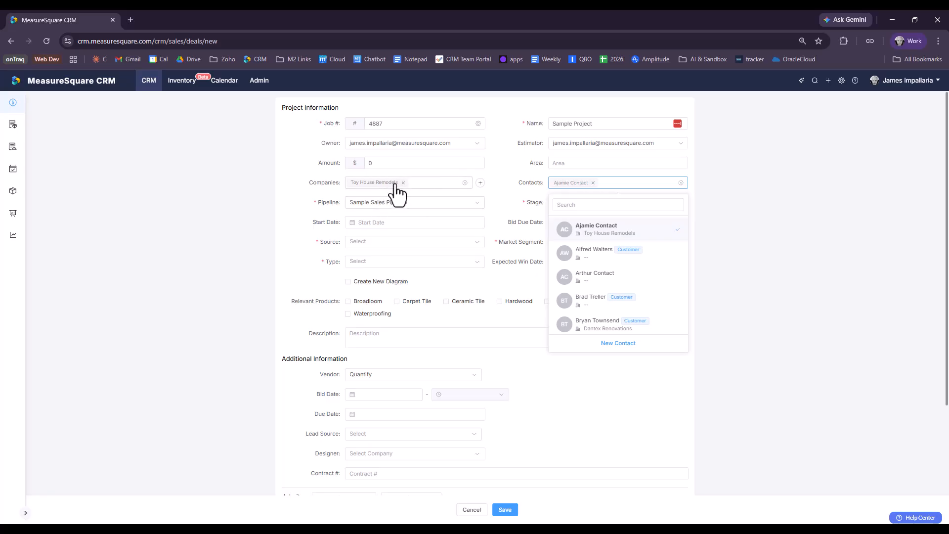
click(755, 232)
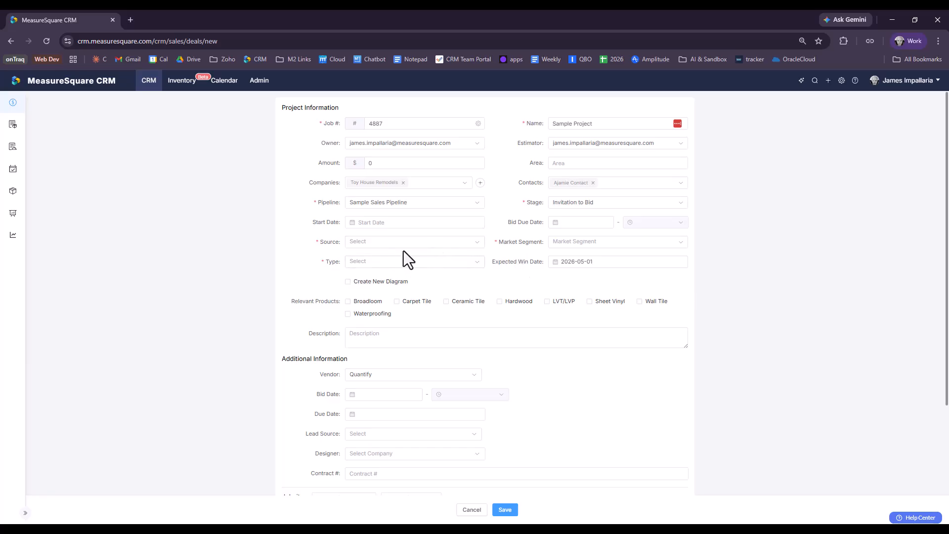
Duplicate the browser tab with the new project form and return to the original tab.
right_click(65, 11)
click(127, 100)
click(69, 15)
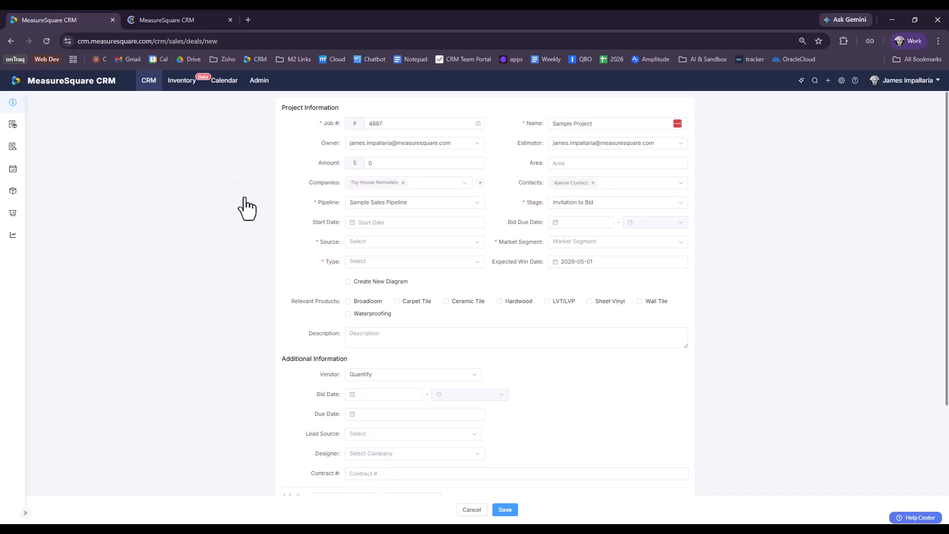
Set the project's source to Procore, its type to Commercial - NJ and its market segment to Residential.
click(401, 243)
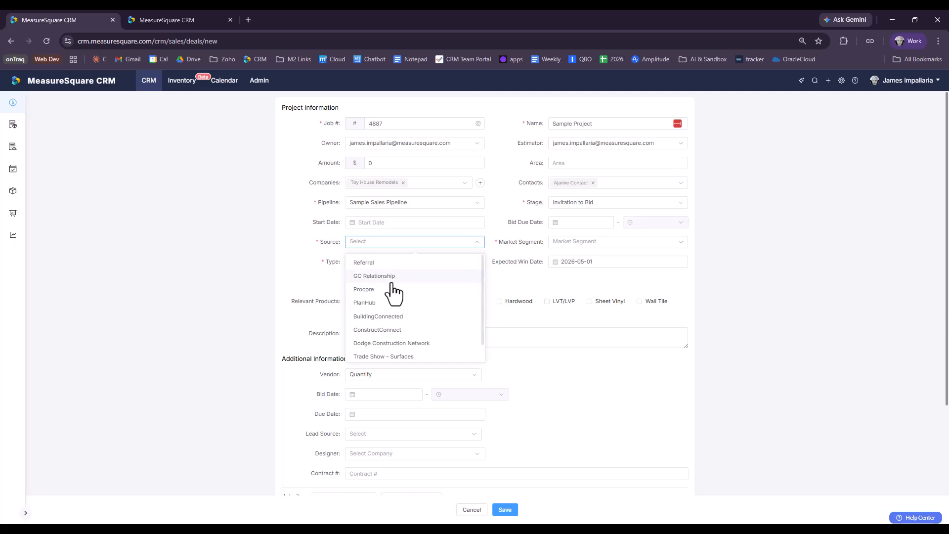
click(390, 289)
click(404, 262)
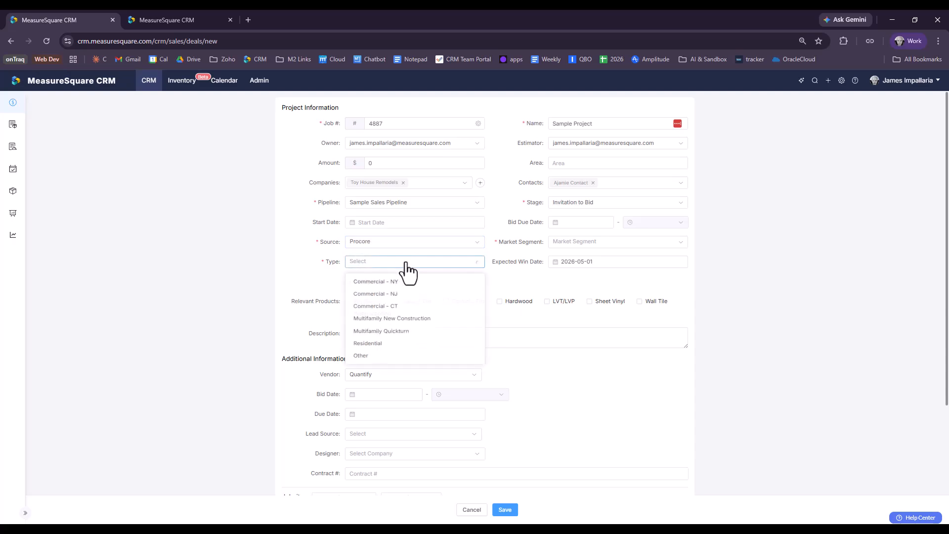
click(388, 296)
click(604, 244)
click(588, 277)
In the duplicate tab, review the analytics on revenue won by source, market segment and type, and return to the project form.
click(163, 19)
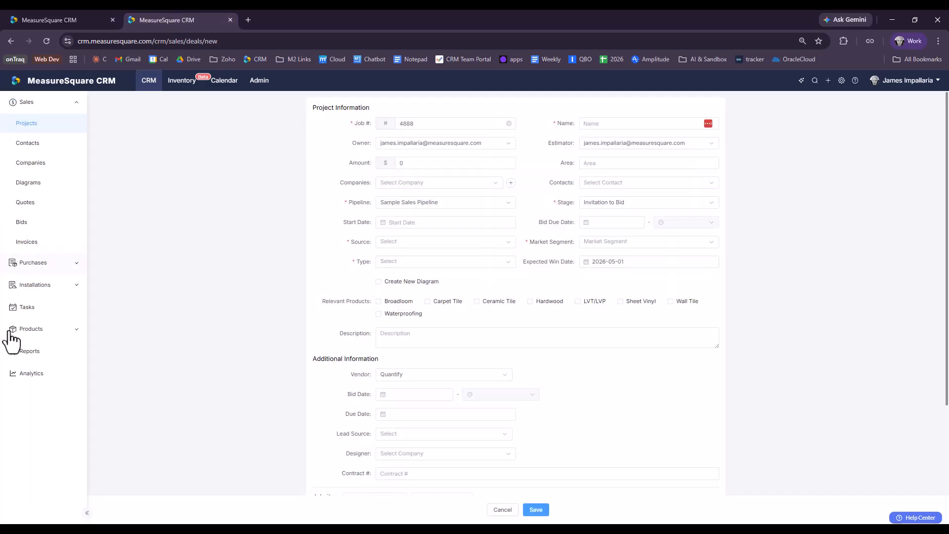
click(29, 376)
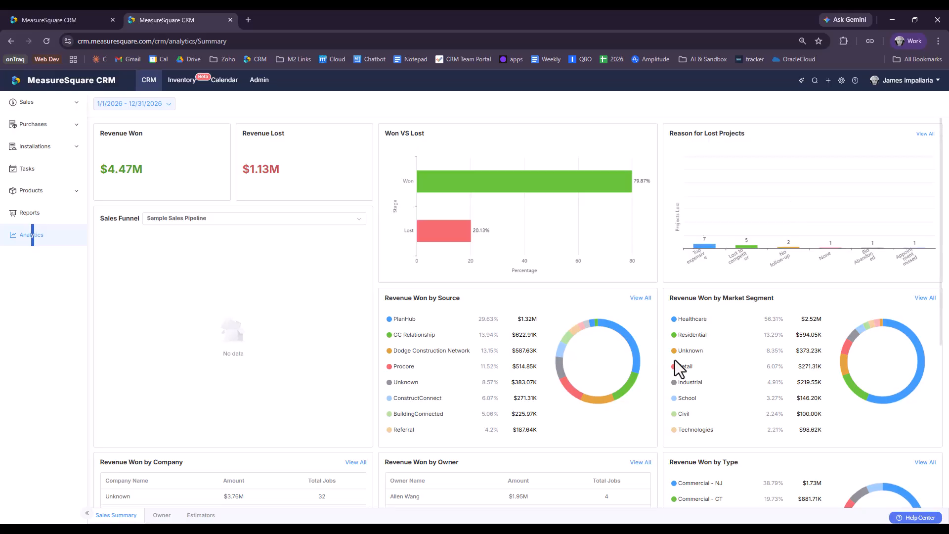
scroll(668, 369, down, 3)
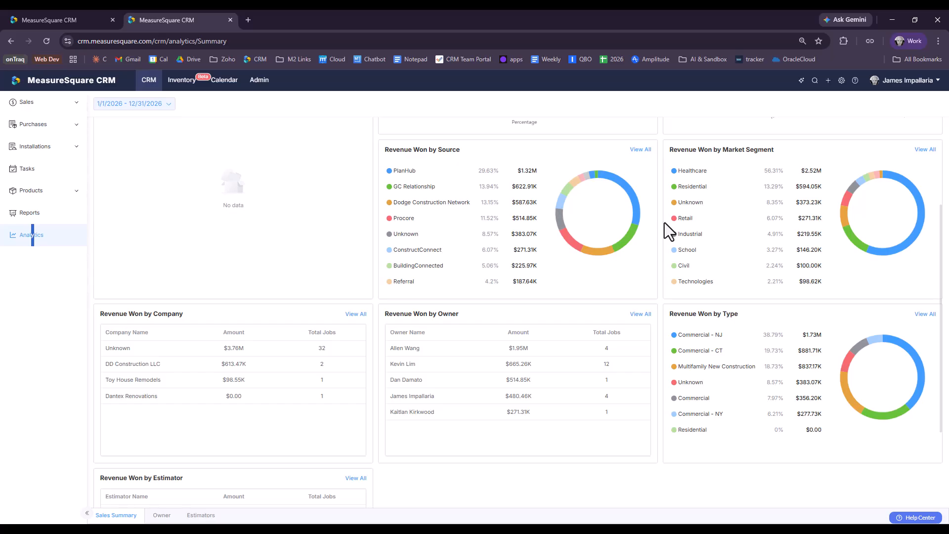
click(52, 19)
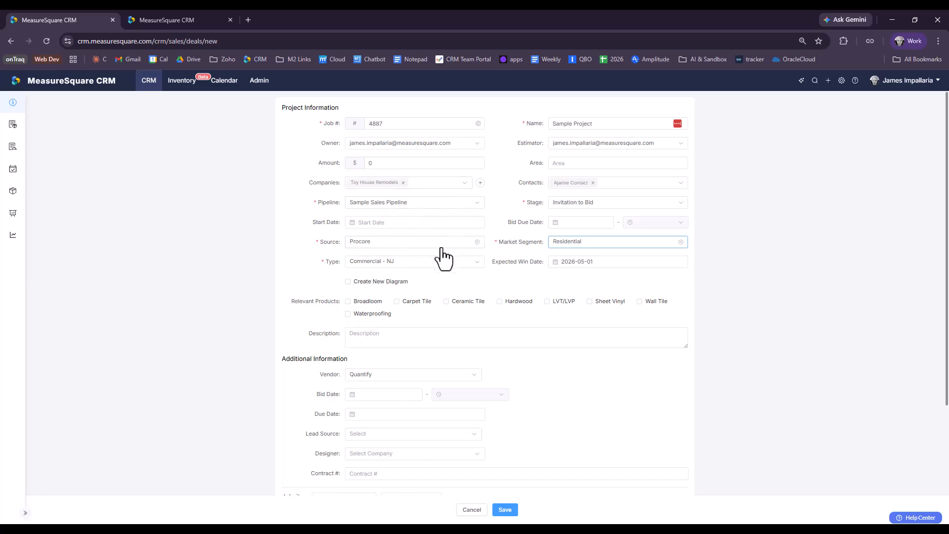
Complete the project form with a new diagram and the jobsite address, and save it.
click(348, 282)
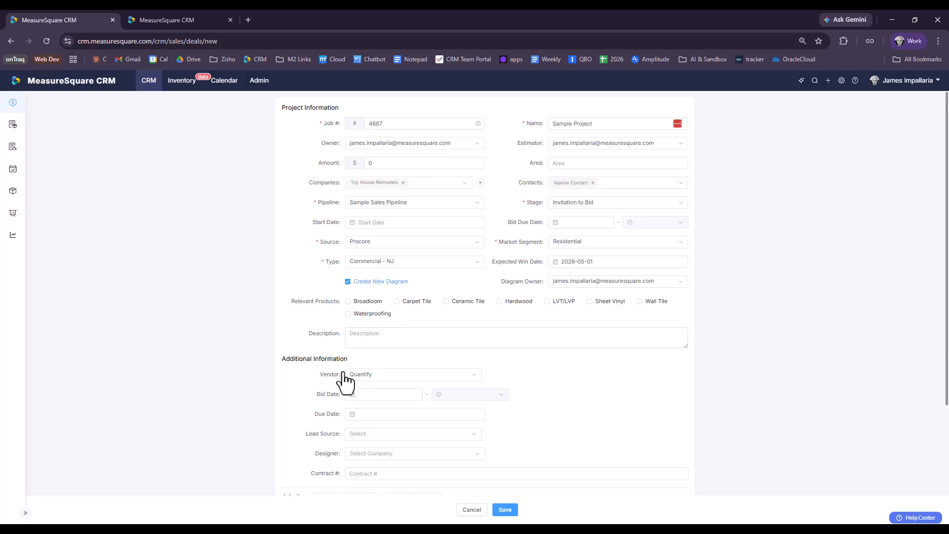
scroll(348, 374, down, 2)
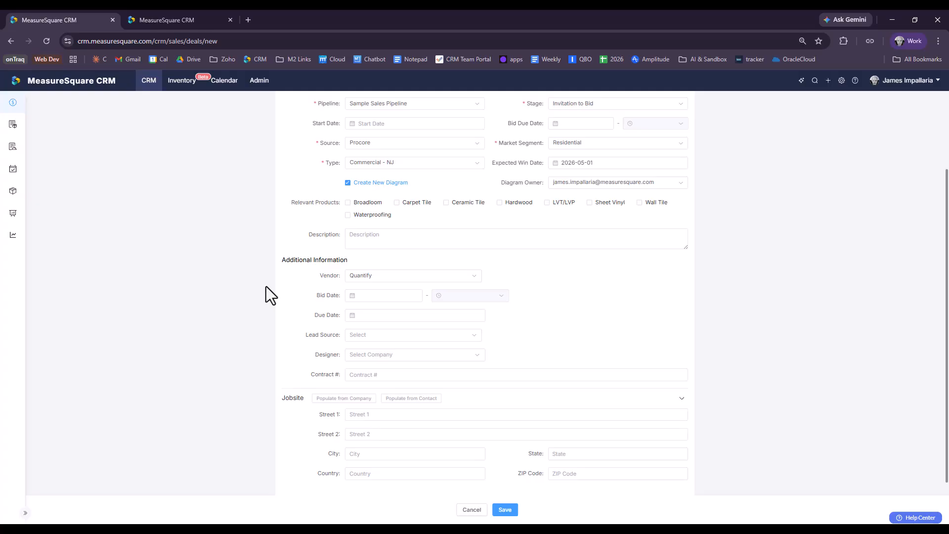
scroll(374, 346, down, 1)
click(398, 401)
click(415, 444)
click(504, 510)
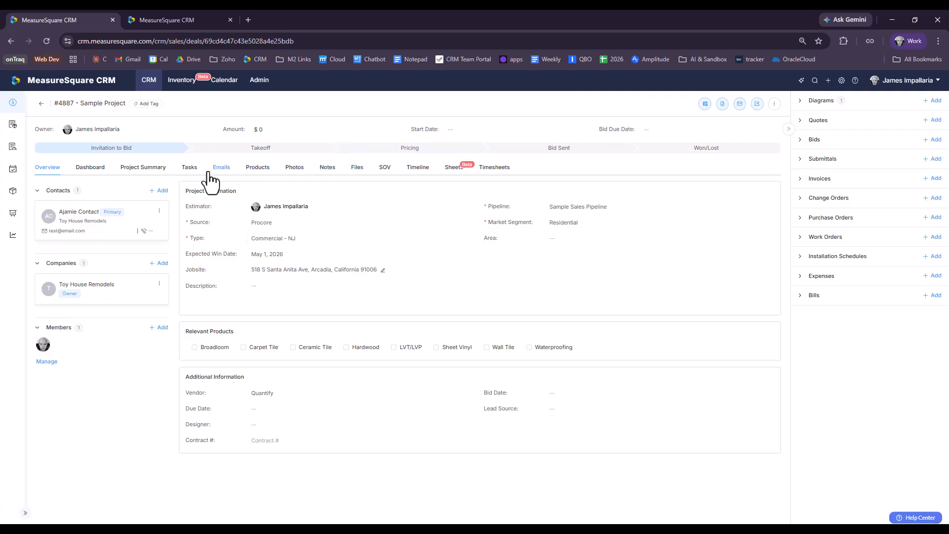
Begin a default note on the project that mentions the project owner.
click(326, 174)
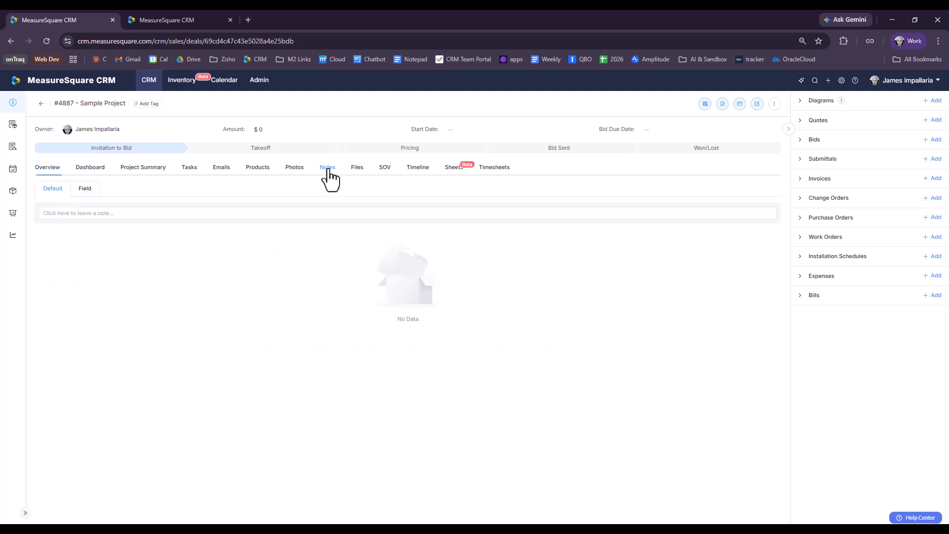
click(237, 217)
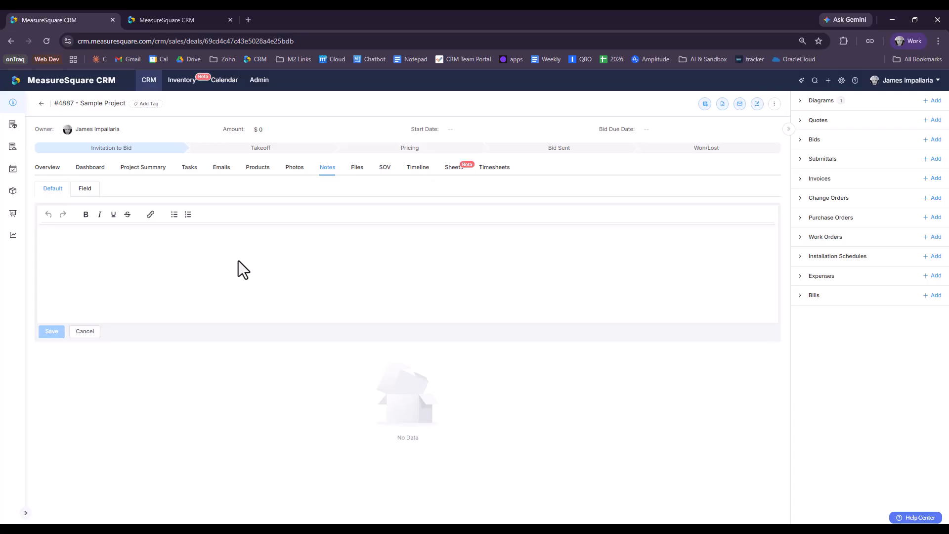
text(@)
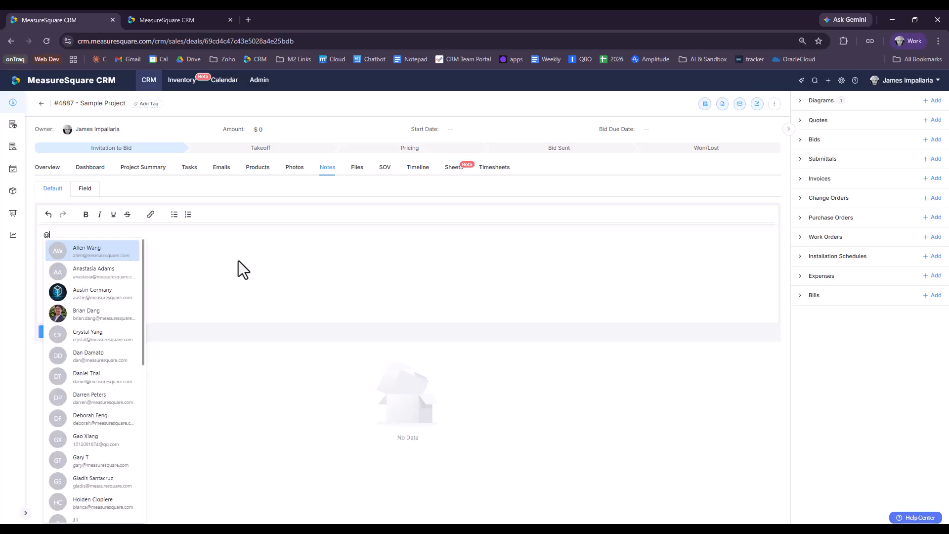
scroll(79, 410, down, 2)
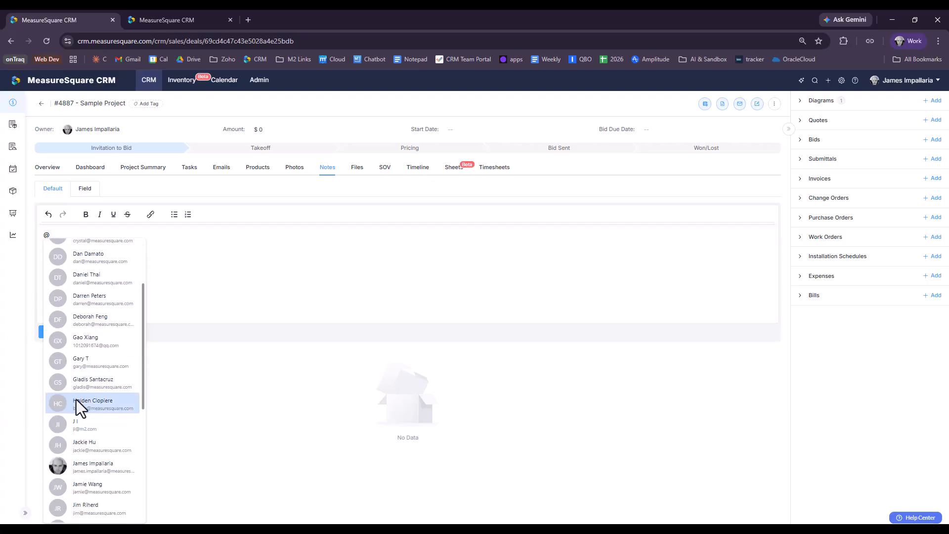
click(99, 466)
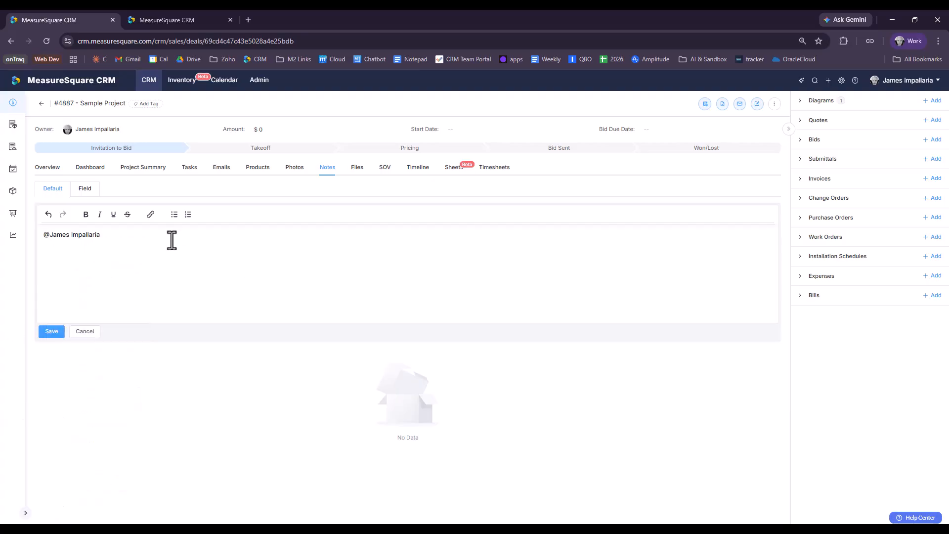
Write "Spoke with GC earlier, theyre awarded. Let's bid this one." below the mention and save the note.
text(Spoke with GC e)
text(arlier)
text(, theyre awarded. )
text(Let's bid this one)
text(/)
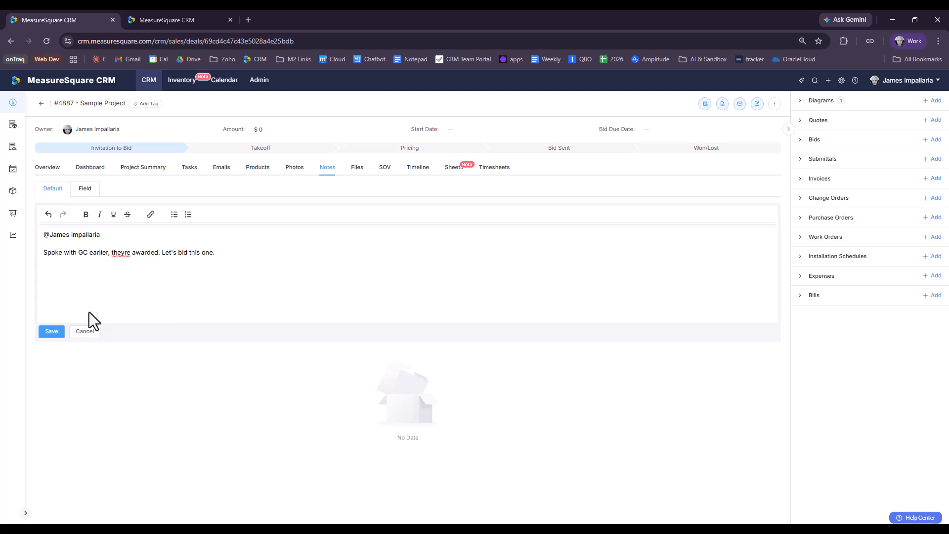
click(57, 335)
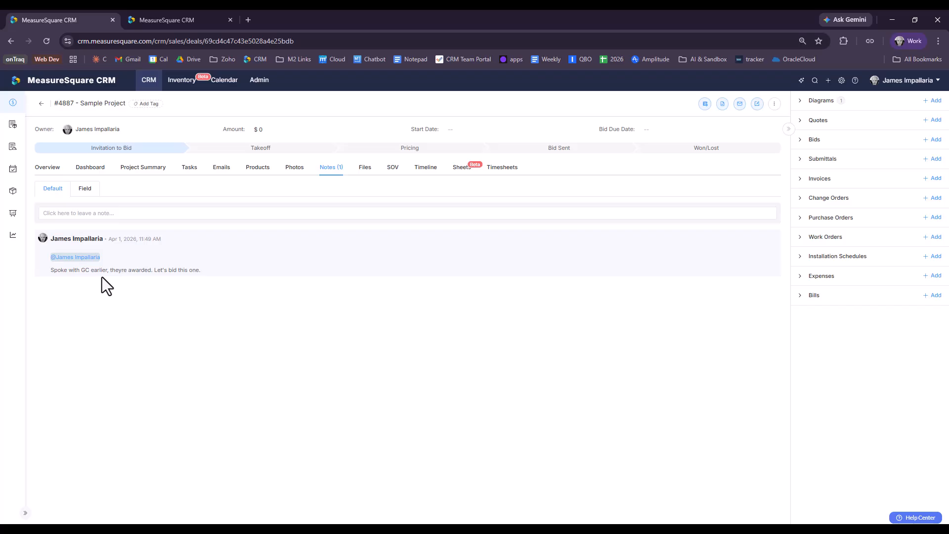
Begin a second note and insert a link to the project page's own web address.
click(150, 214)
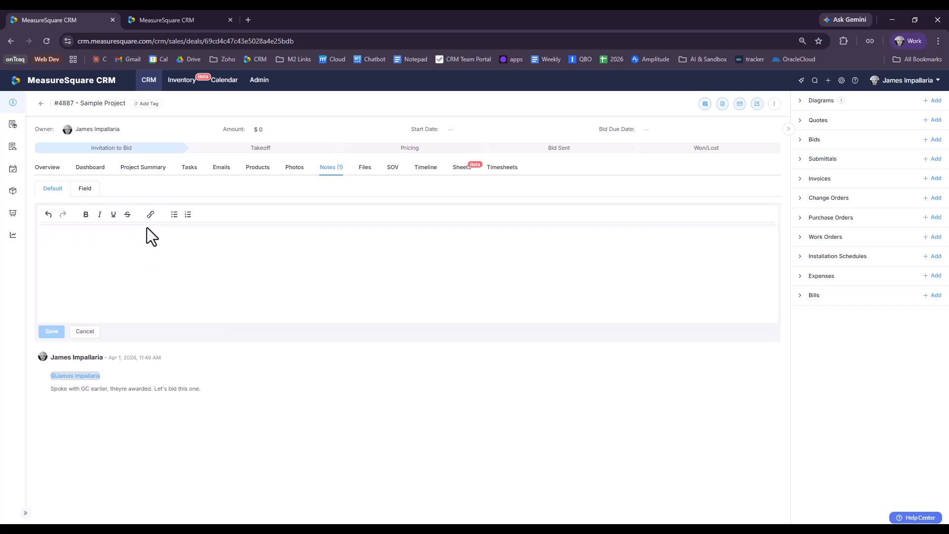
click(250, 42)
key(ctrl+c)
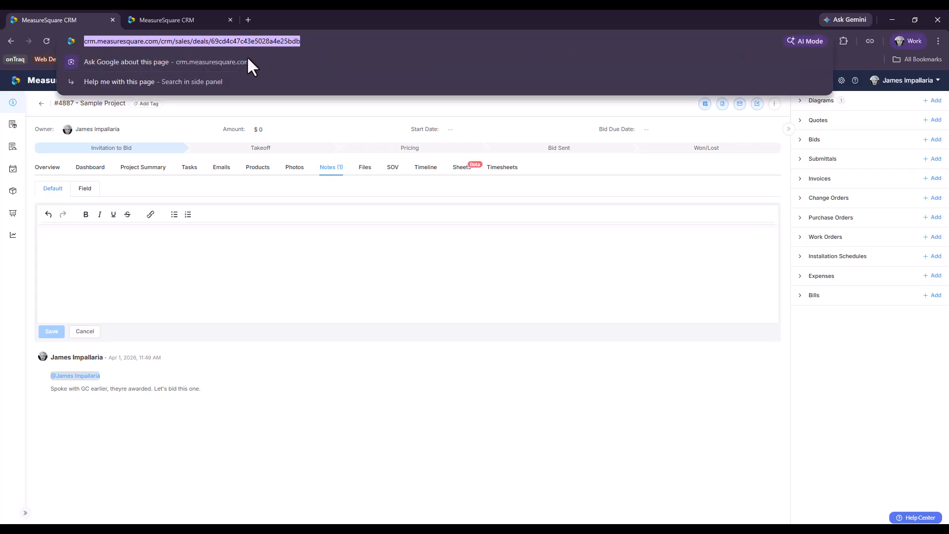
click(134, 265)
click(150, 215)
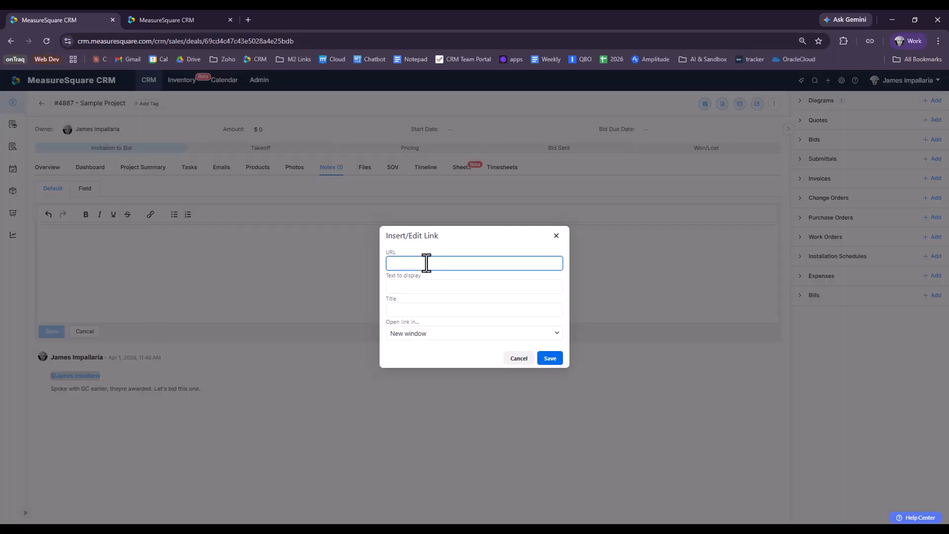
key(ctrl+v)
click(550, 358)
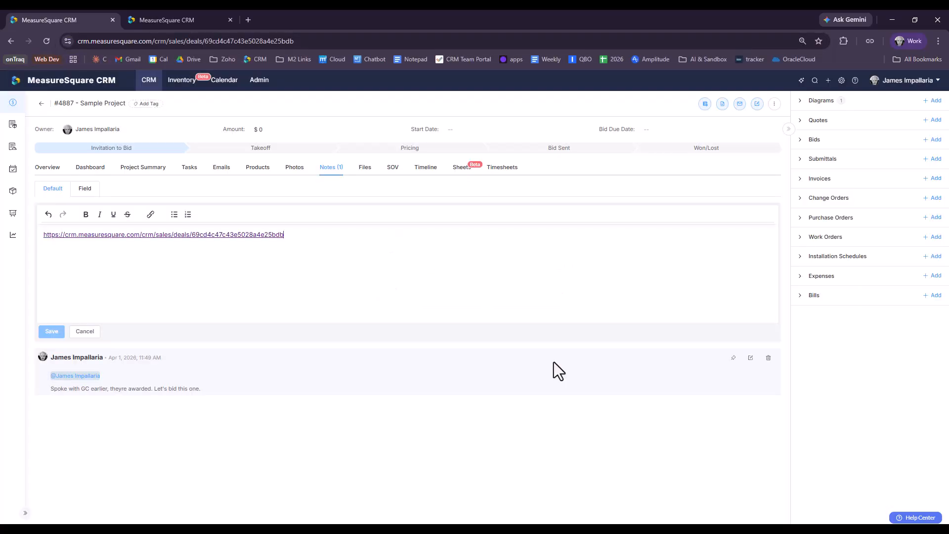
Add the label "Project Folder:" above the link, save the note and pin it.
triple_click(78, 233)
key(Return)
key(Return)
key(Up)
text(Project Folder:)
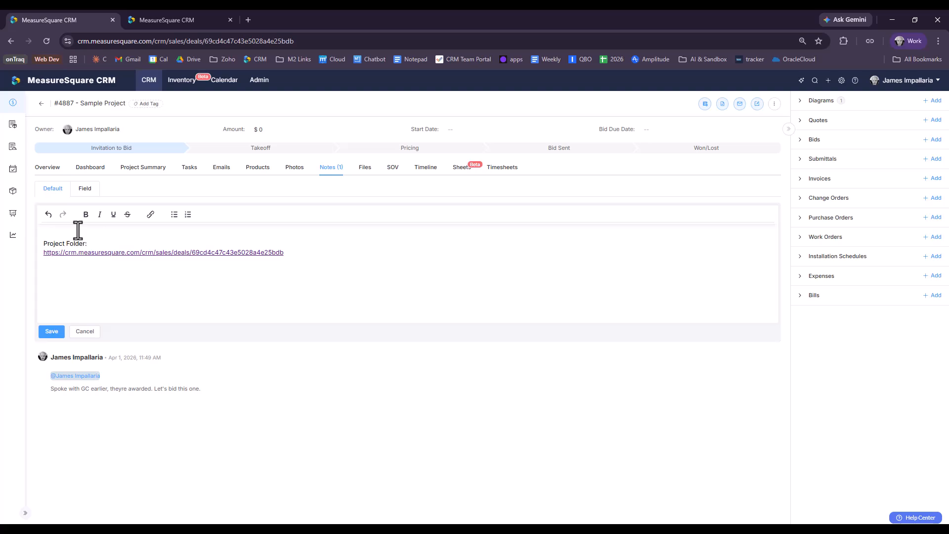
click(54, 333)
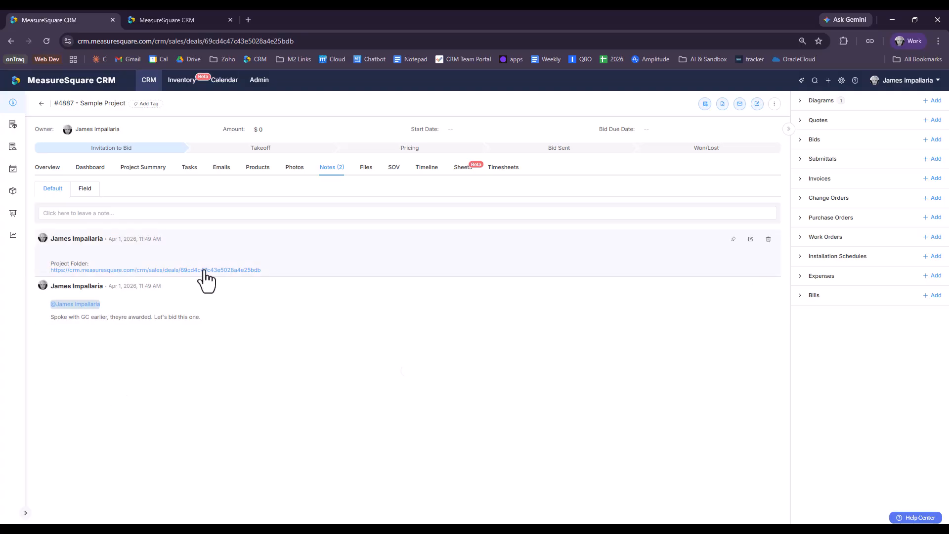
click(734, 242)
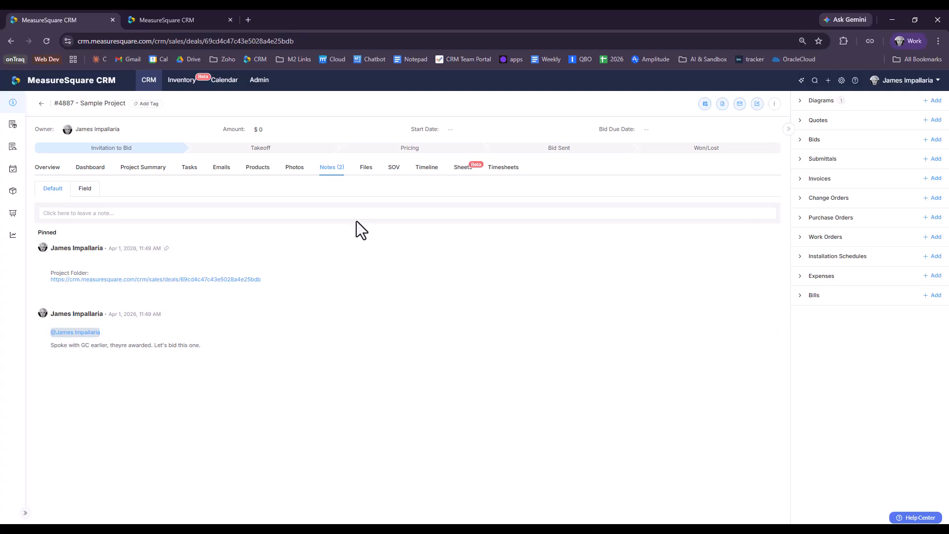
Start a new task for the project and assign it to the project owner.
click(192, 182)
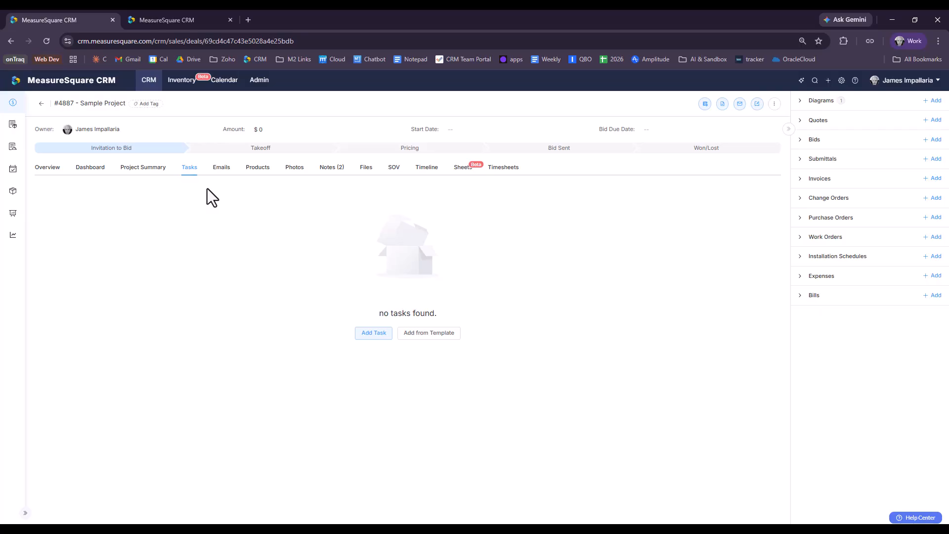
click(370, 333)
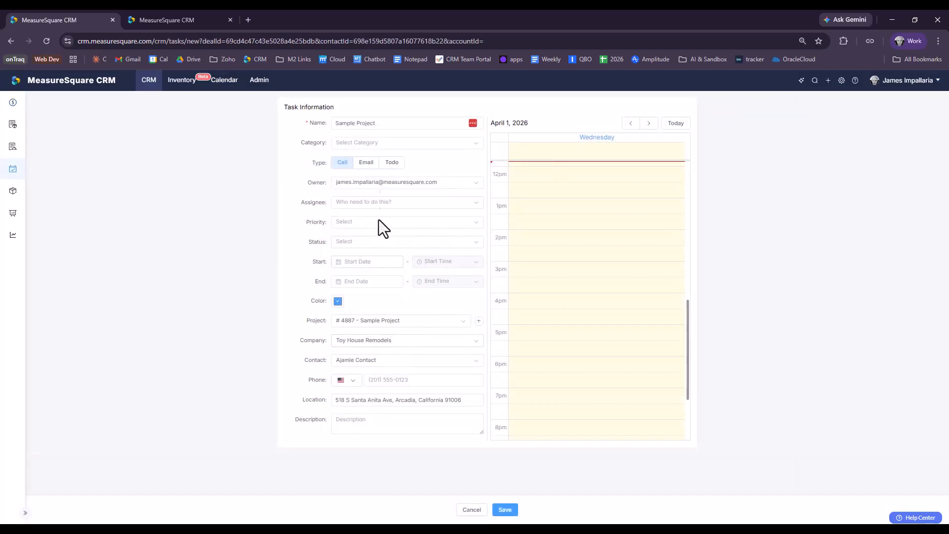
click(384, 203)
scroll(396, 276, down, 5)
scroll(400, 292, down, 3)
click(399, 292)
Schedule the task on April 1, 2026 from 01:00 PM to 03:30 PM and save it.
click(384, 265)
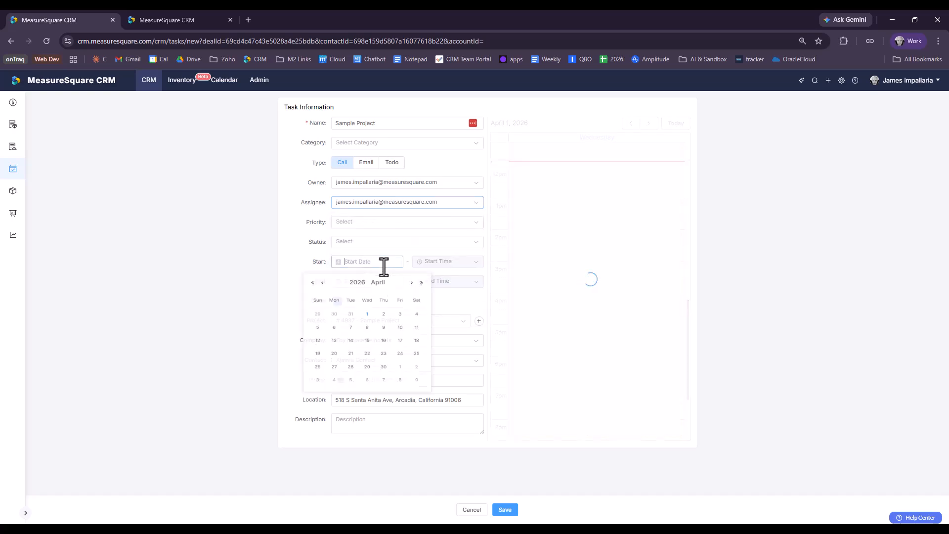
click(462, 304)
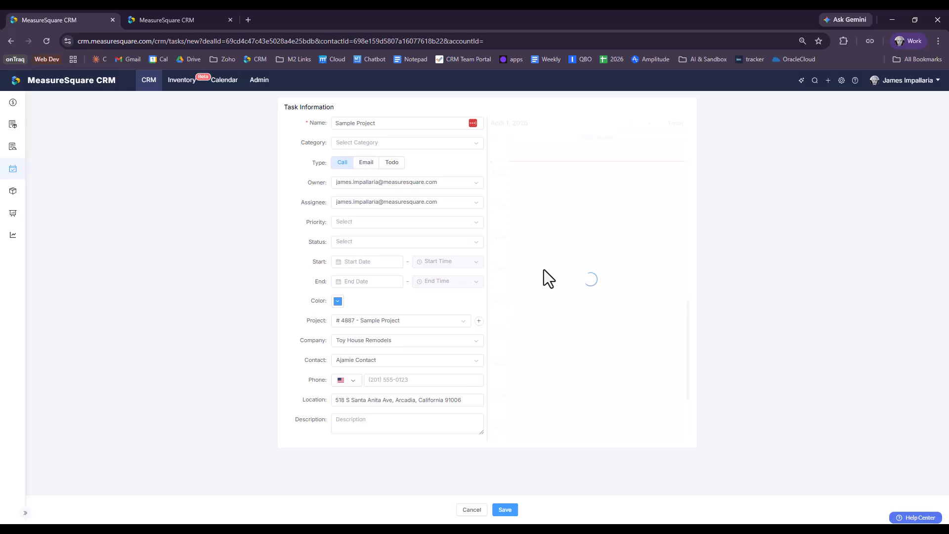
drag(575, 210, 584, 276)
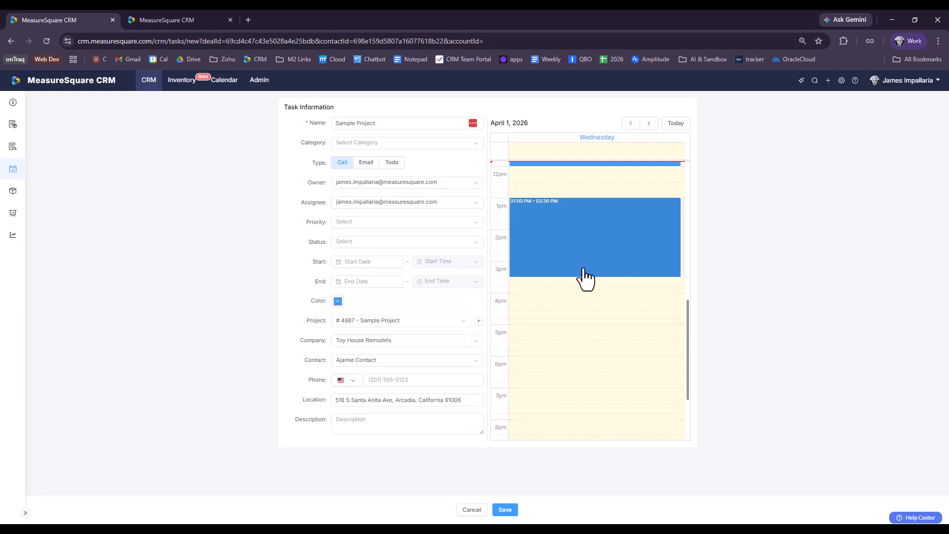
click(505, 509)
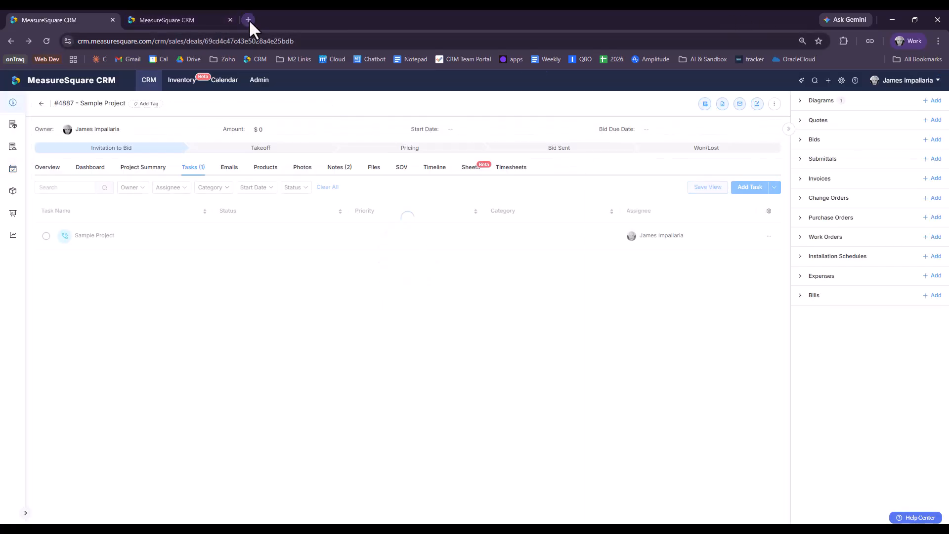
Switch to Google Calendar in a new browser tab, keeping the project page open.
click(249, 19)
click(157, 58)
click(69, 15)
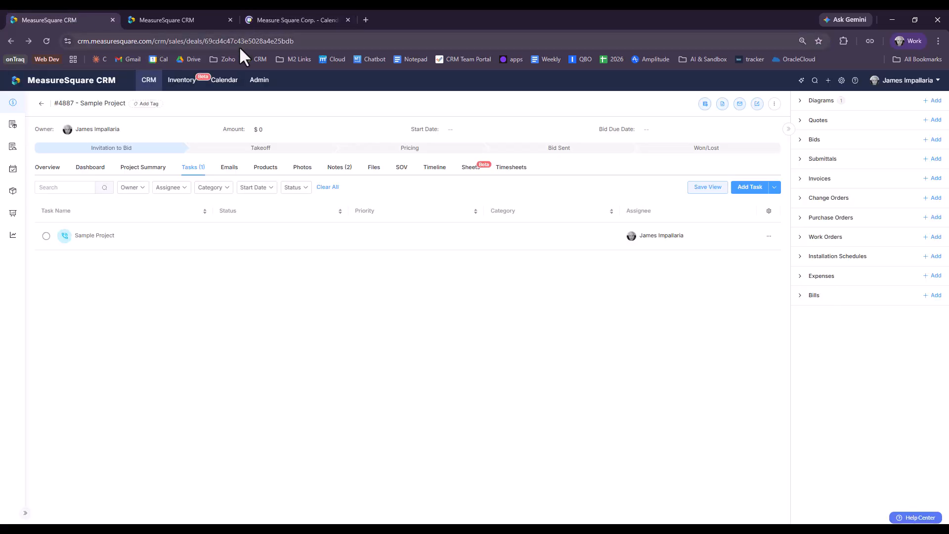
click(280, 15)
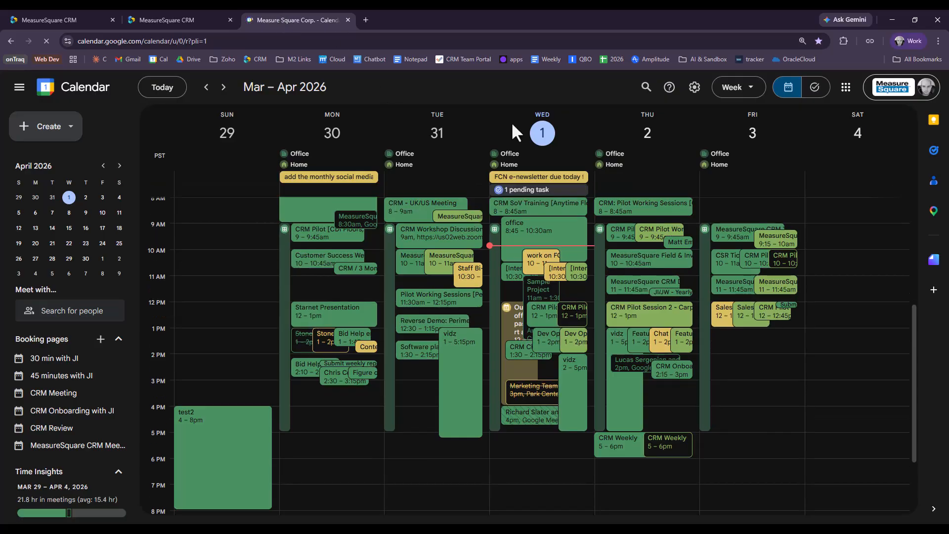
Hide the two coworkers' calendars shown in the week view and open the Sample Project event on Wednesday, April 1.
scroll(73, 331, down, 5)
click(20, 350)
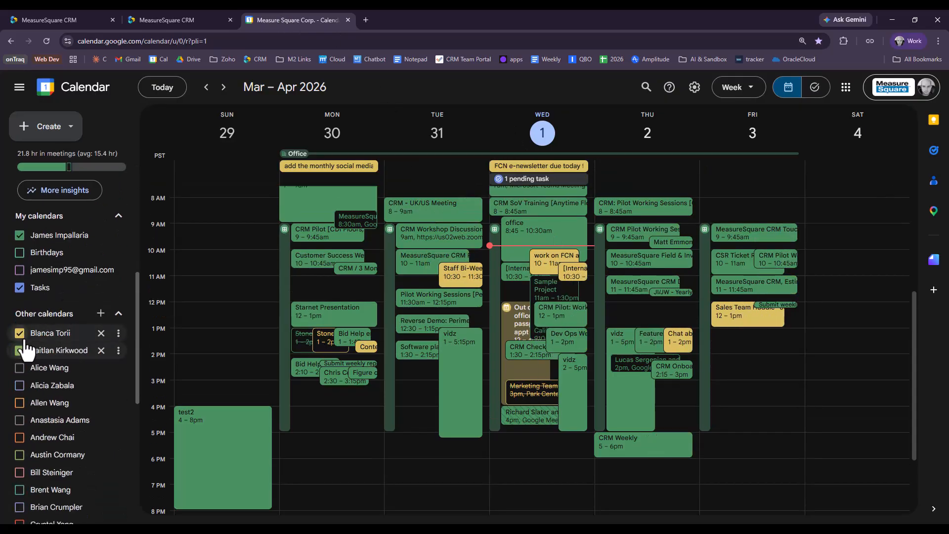
click(19, 332)
click(564, 328)
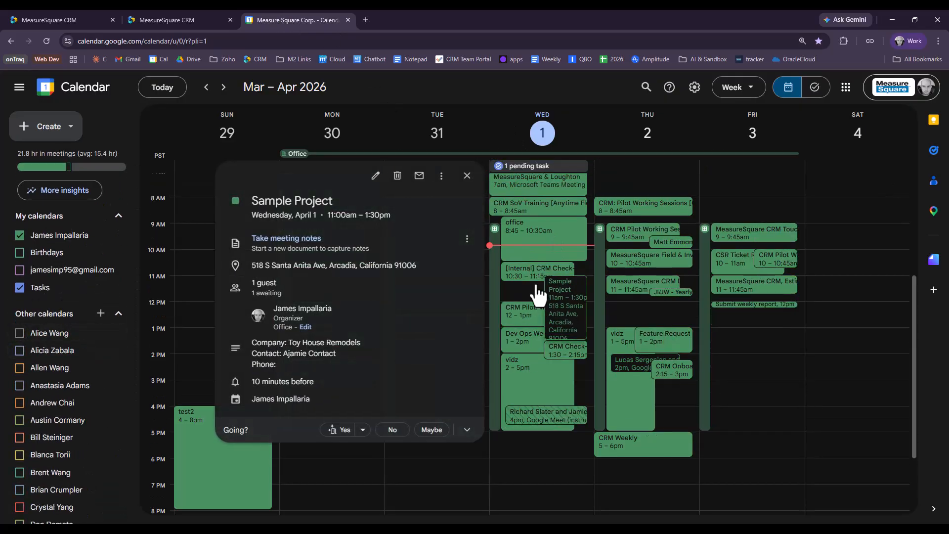
Switch back to the Sample Project page in MeasureSquare CRM and add its tasks from the Bidding Process template.
click(170, 12)
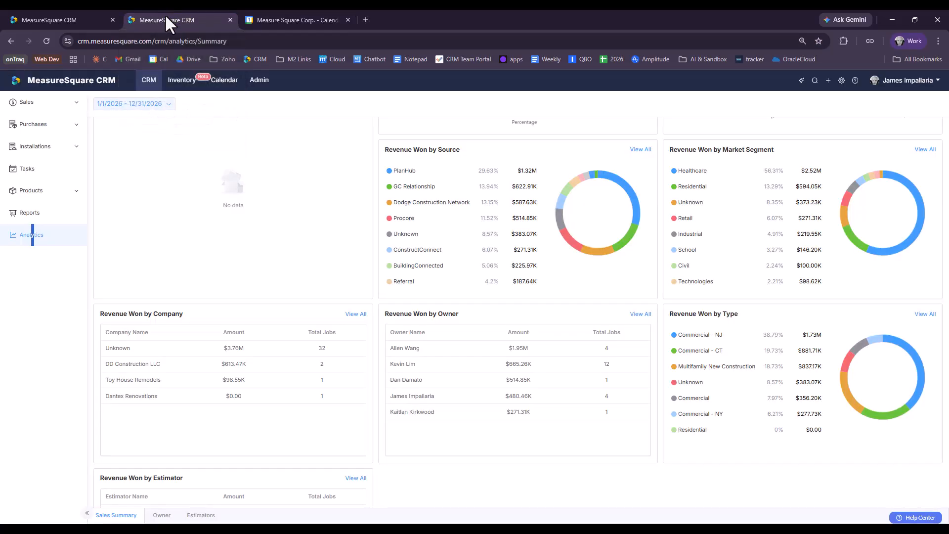
click(105, 12)
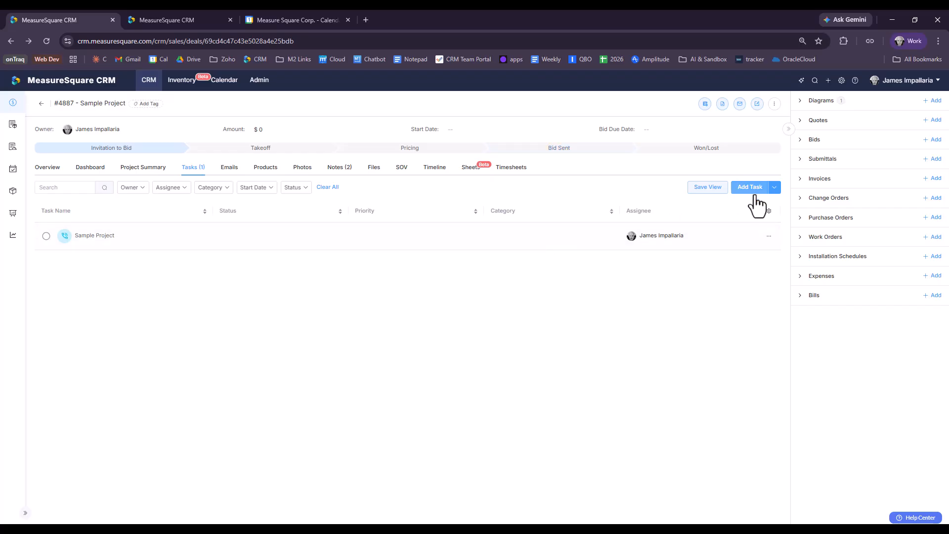
mouse_move(775, 185)
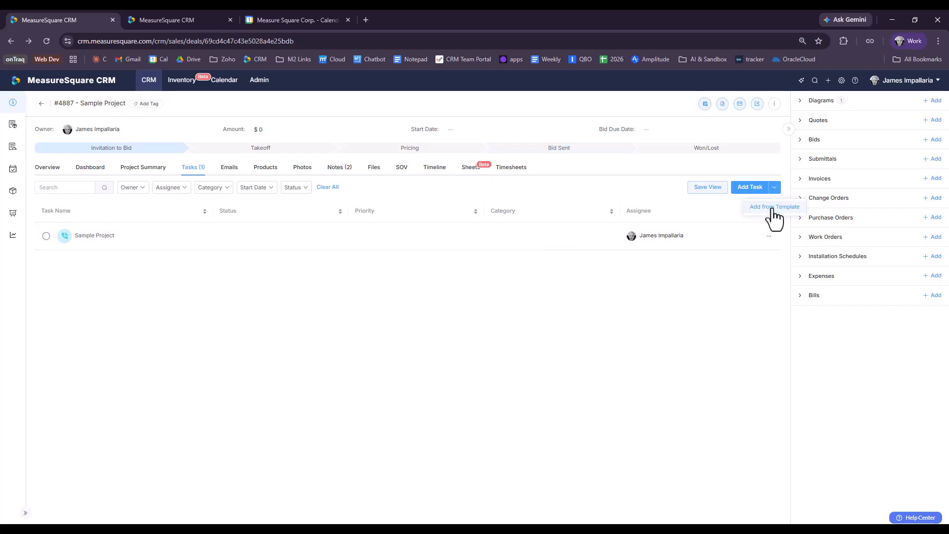
click(773, 208)
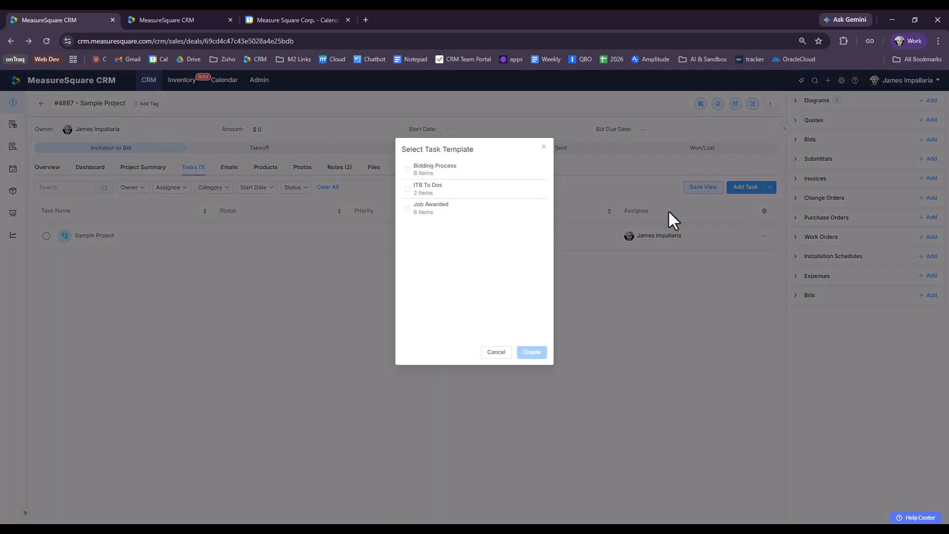
click(408, 173)
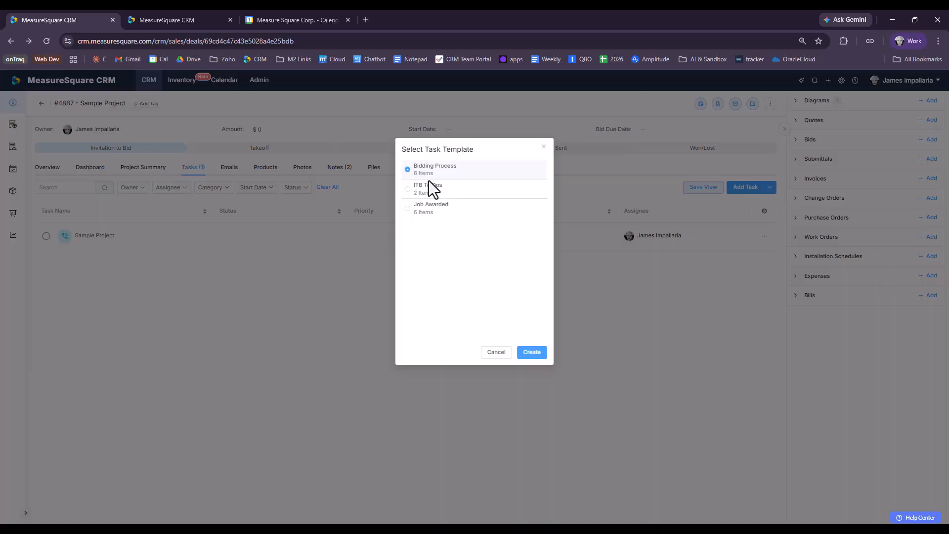
click(539, 352)
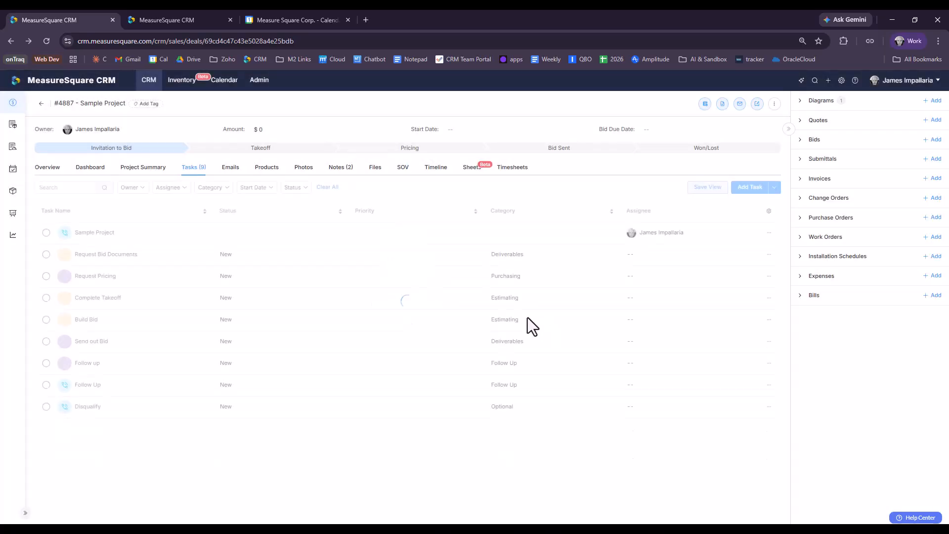